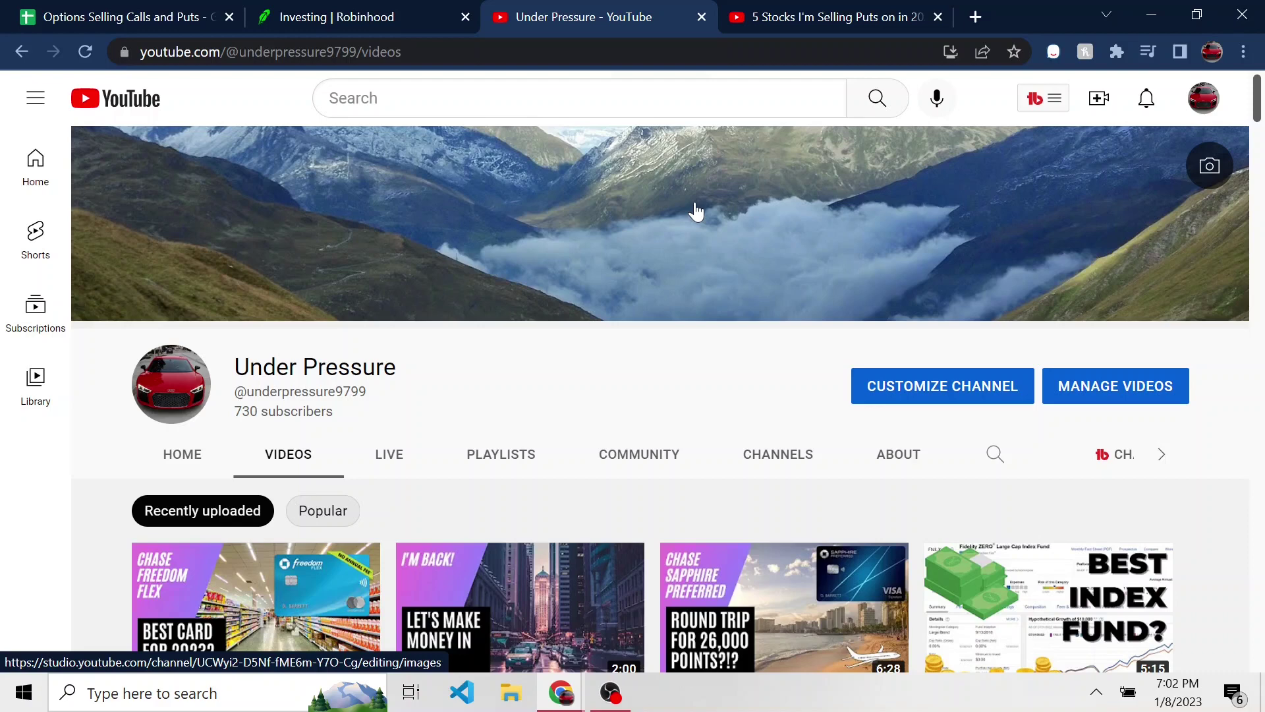
Step: Return to the selling-puts video and rewind it to 0:22, showing the SmileDirectClub quote
left_click(807, 18)
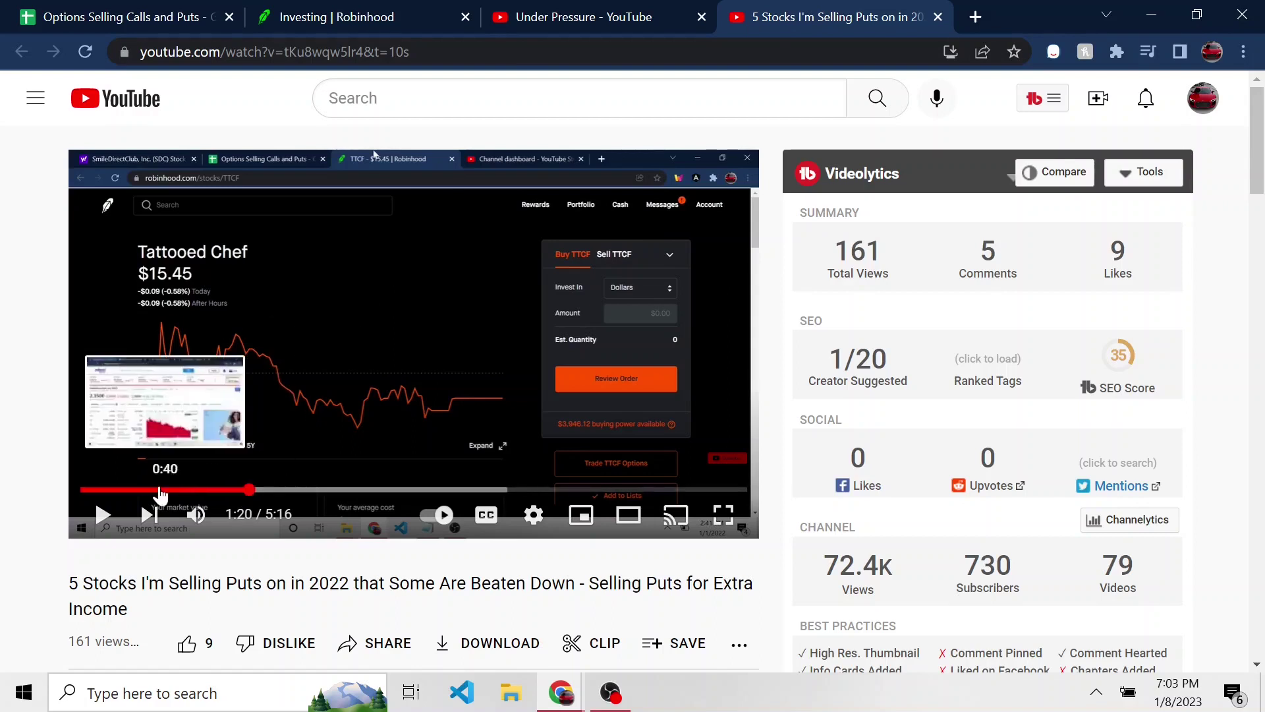
left_click(129, 491)
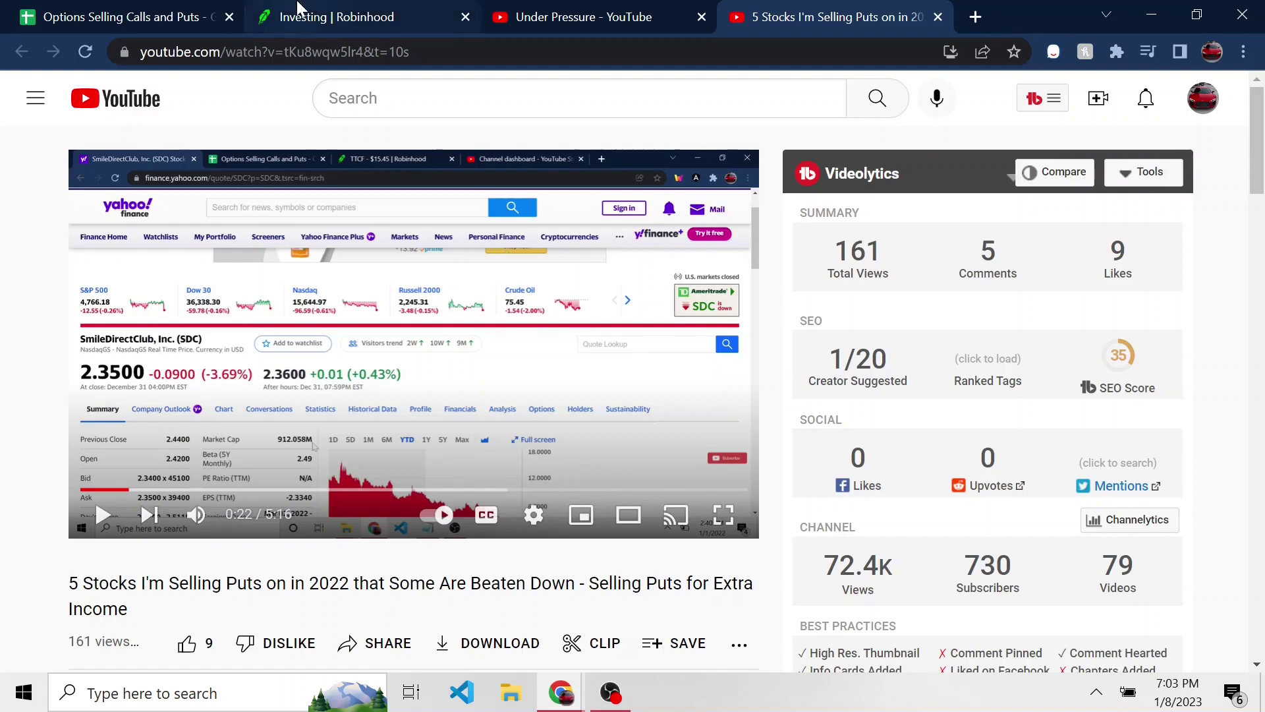
Step: On the 2023 sheet, check K2's SUM formula and select the SPY, put-credit and call-credit trades
left_click(84, 15)
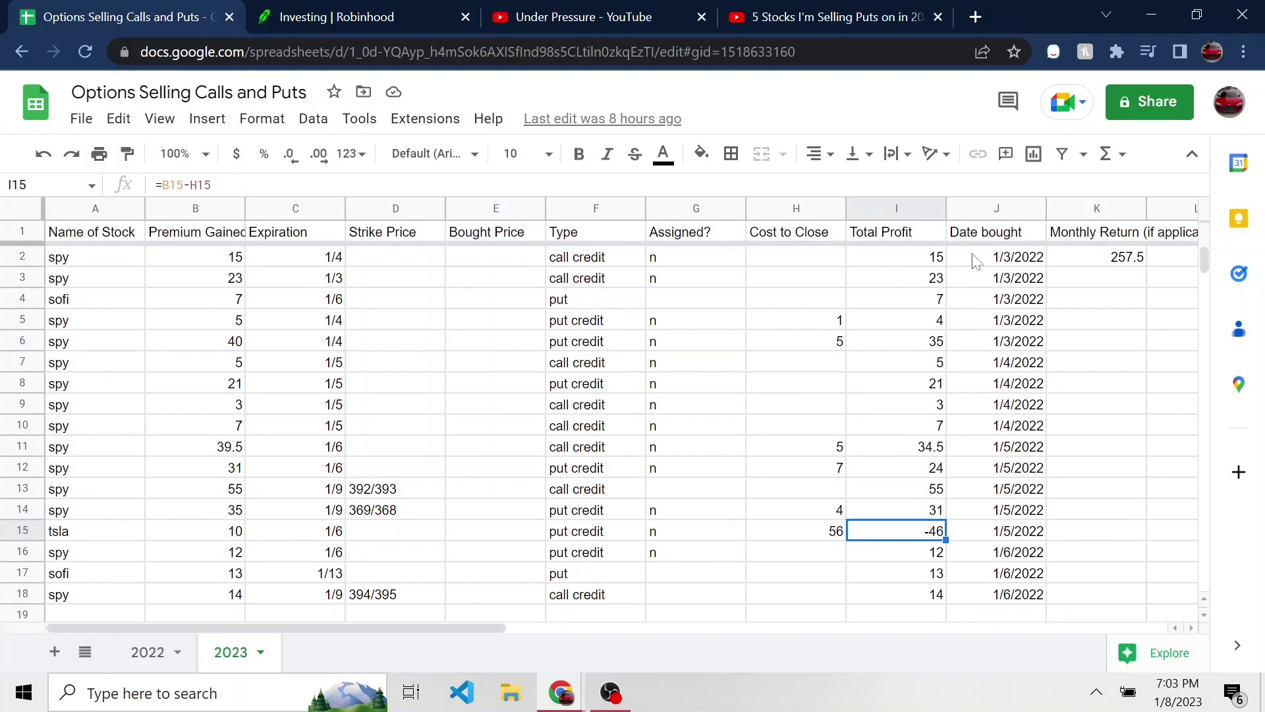
left_click(1122, 260)
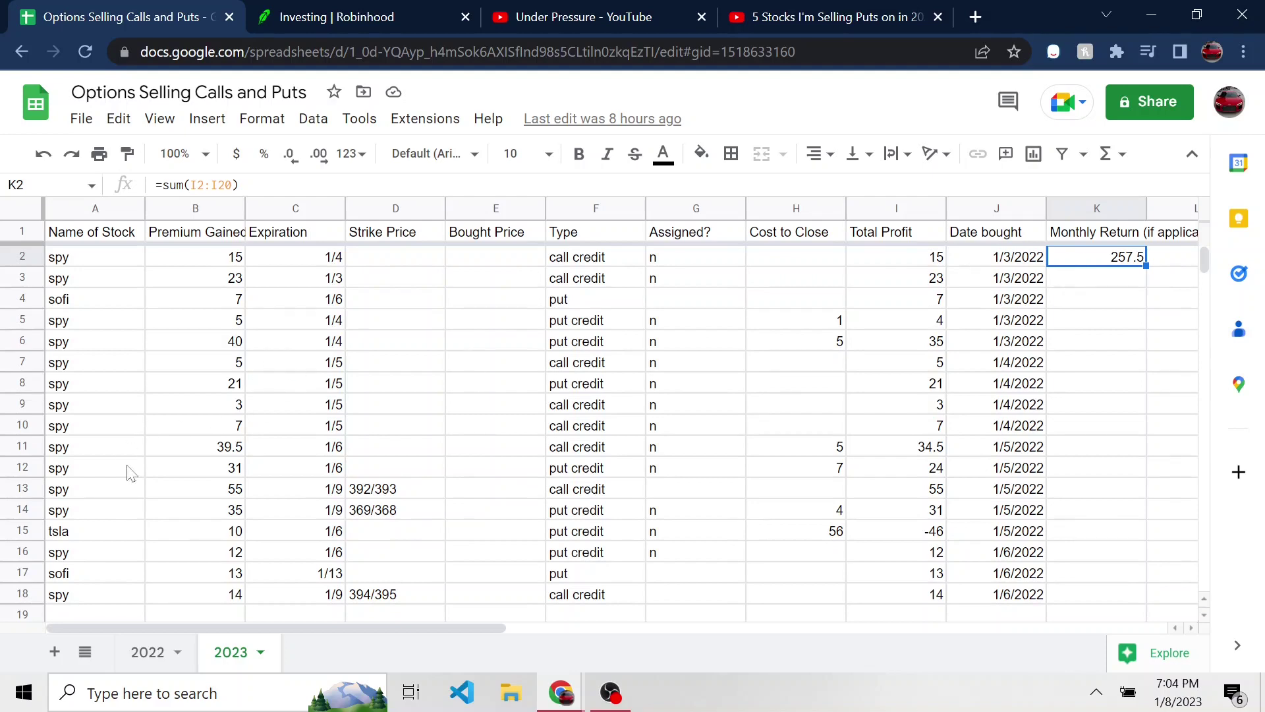
left_click_drag(93, 510, 97, 365)
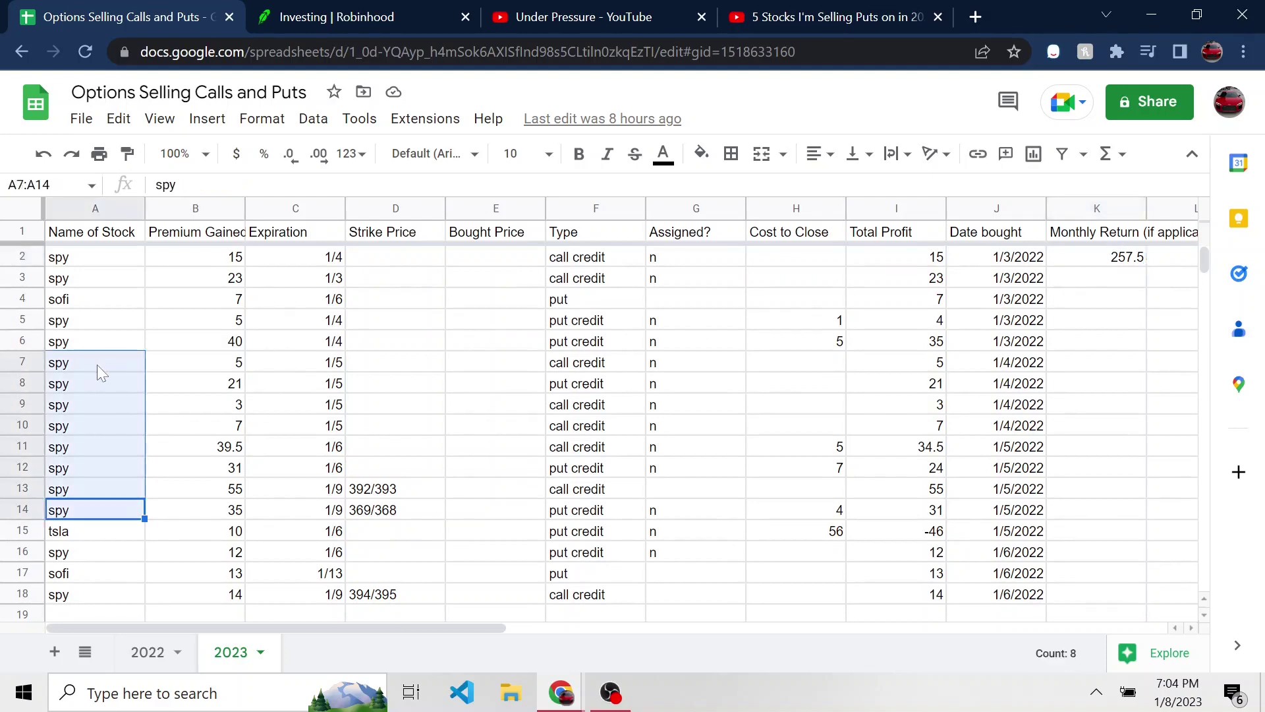
left_click_drag(575, 322, 575, 364)
left_click_drag(580, 258, 584, 277)
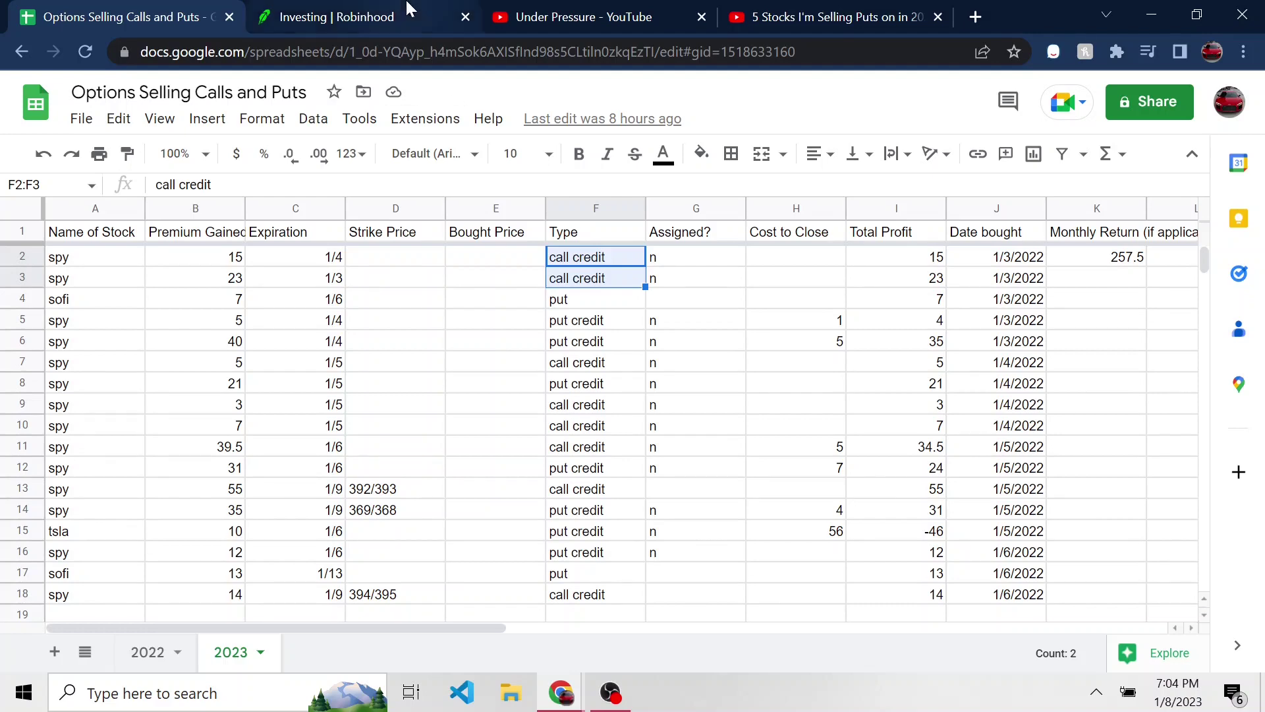
Step: Search 'spy' in Robinhood and open the SPY options chain
mouse_move(408, 7)
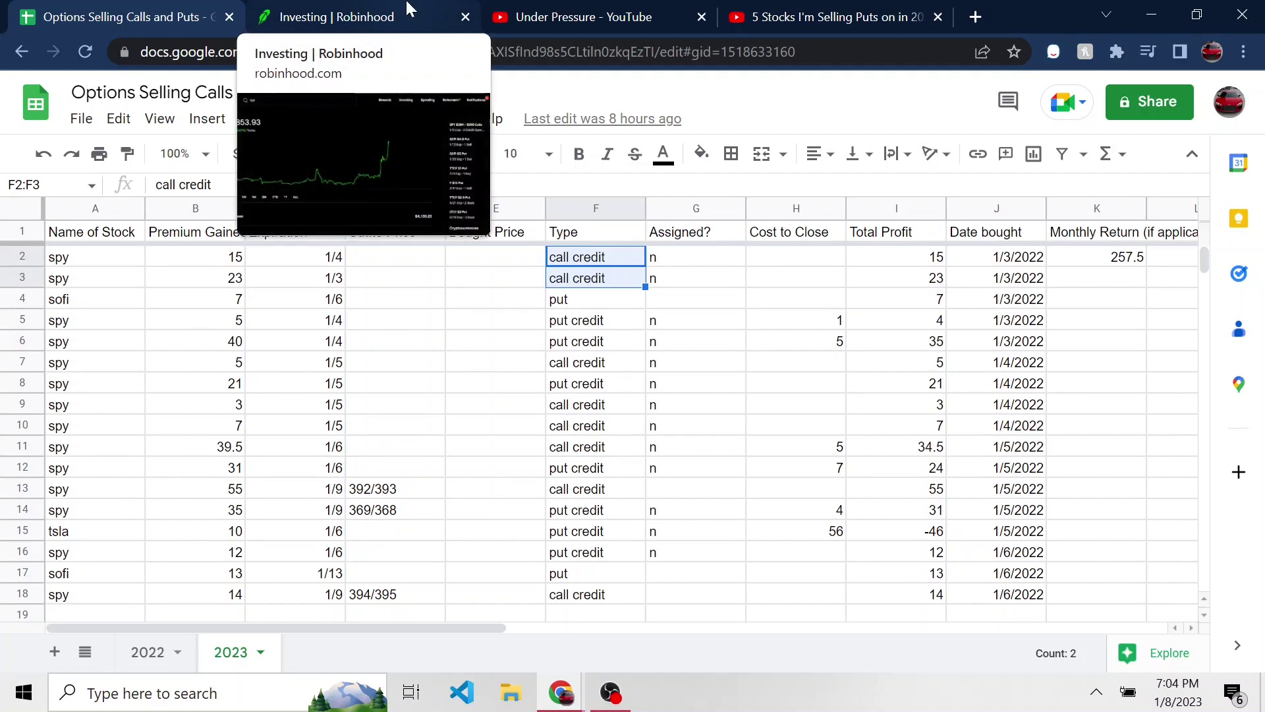
left_click(408, 8)
type("spy")
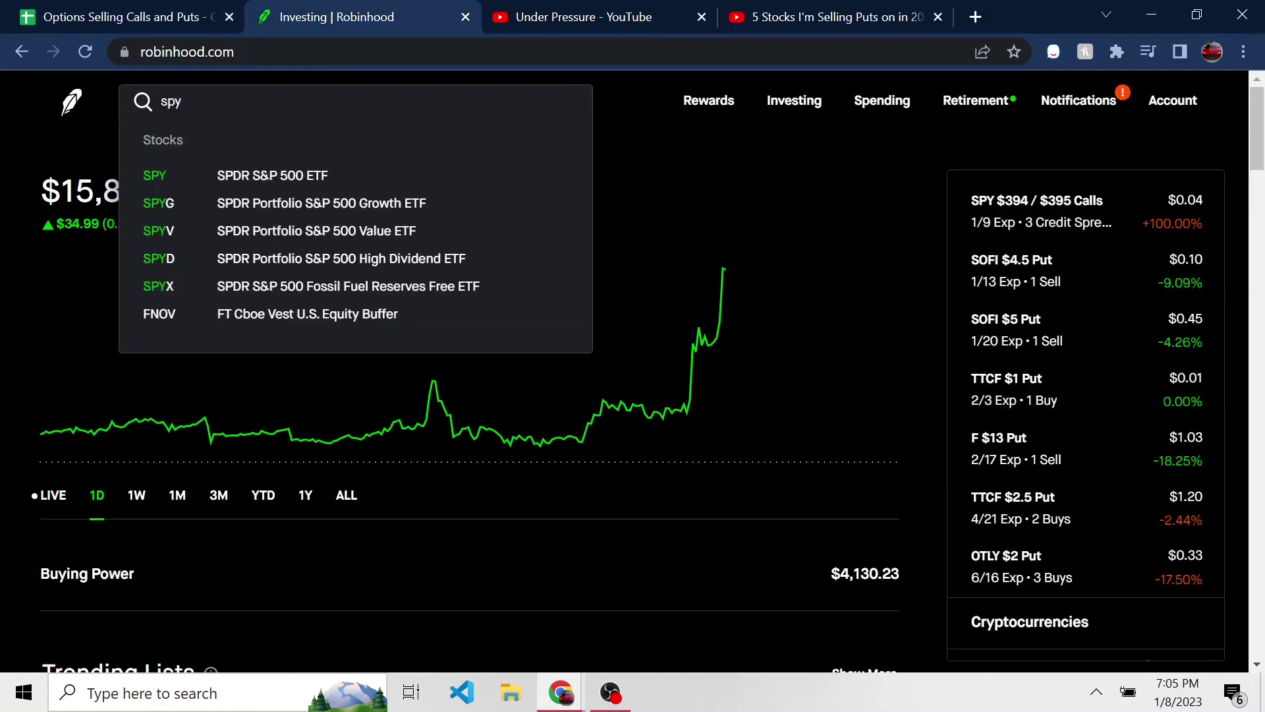
left_click(201, 179)
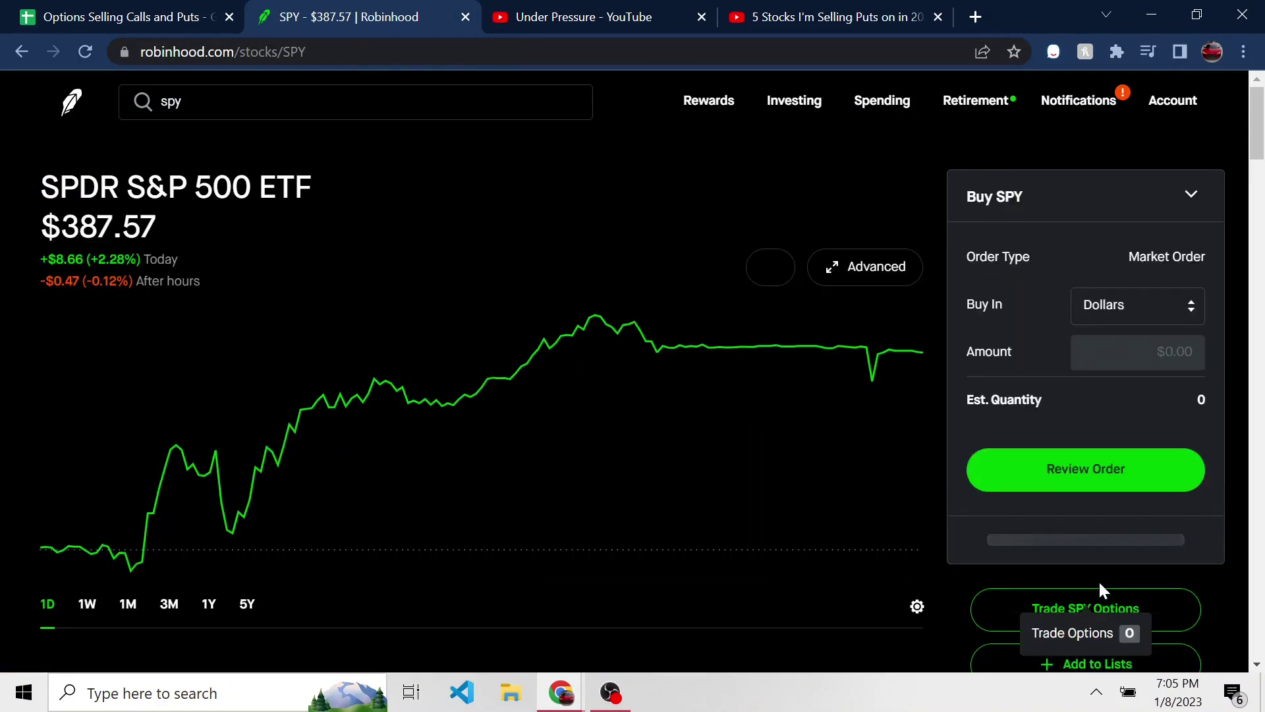
left_click(1098, 598)
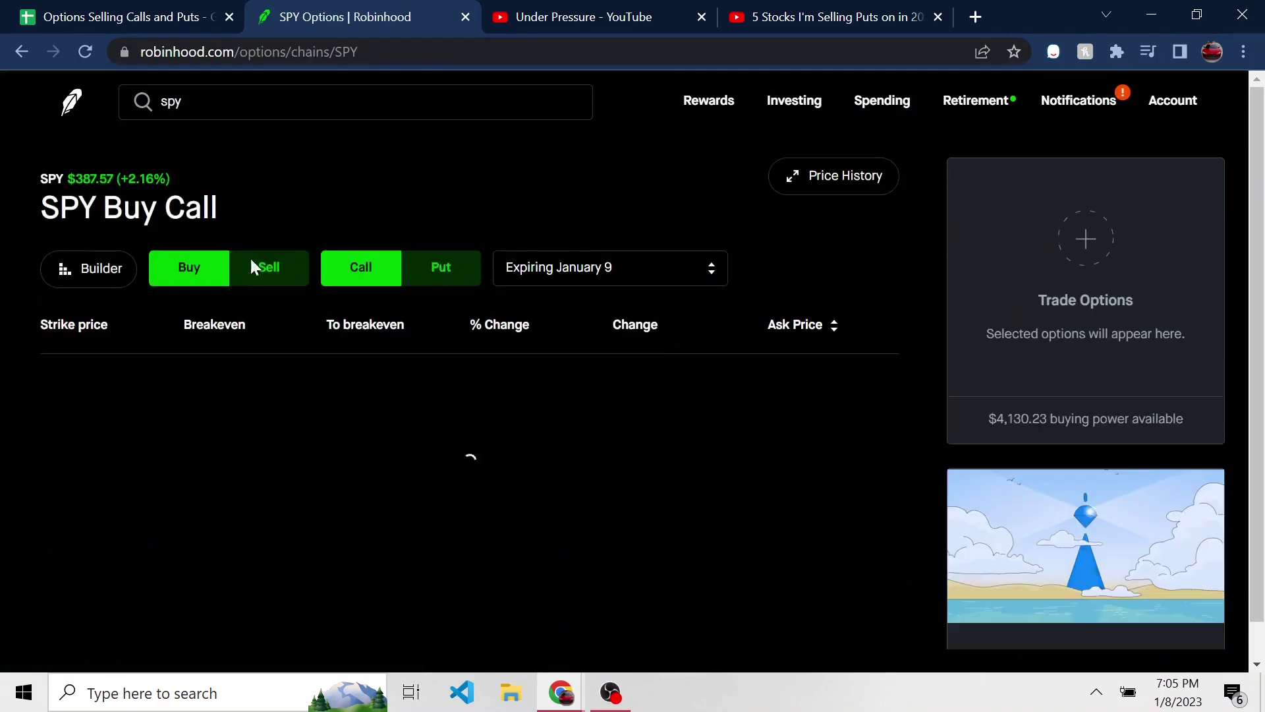
Step: Switch the chain to Sell Puts and sell the January 9 $383 put for $0.33
left_click(252, 264)
left_click(441, 266)
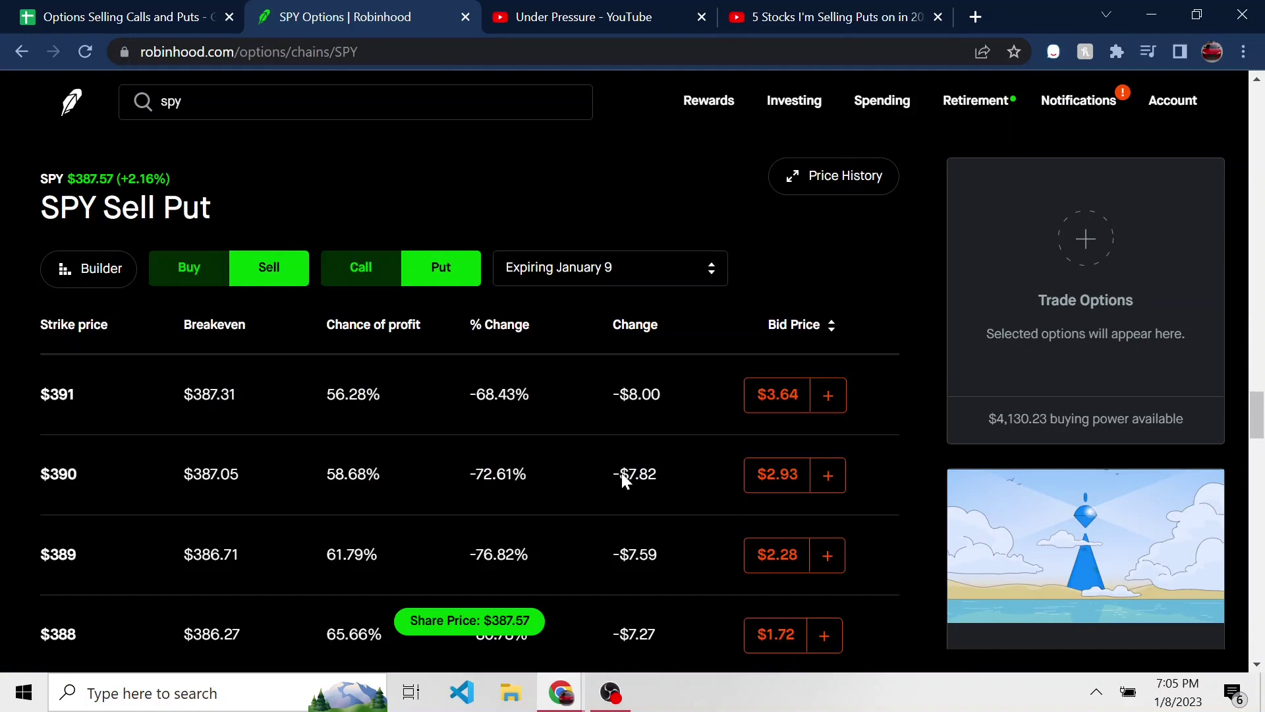
scroll(500, 559, "down", 5)
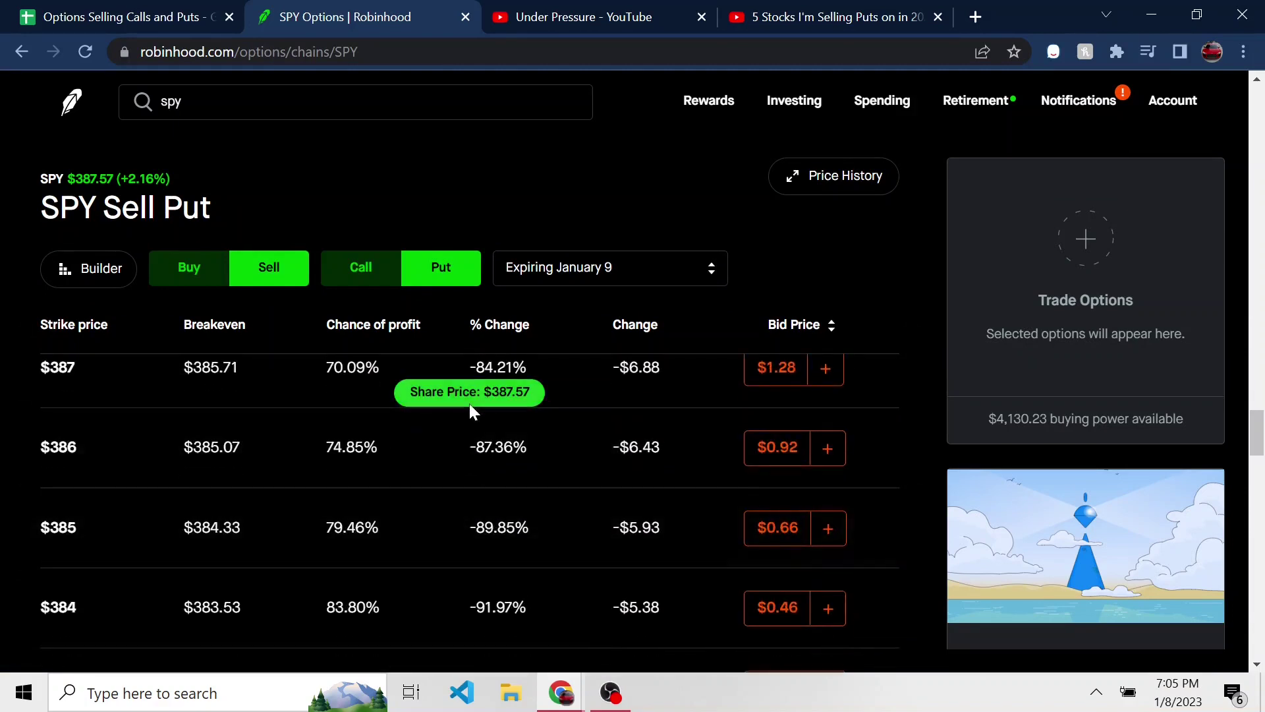
scroll(475, 415, "up", 1)
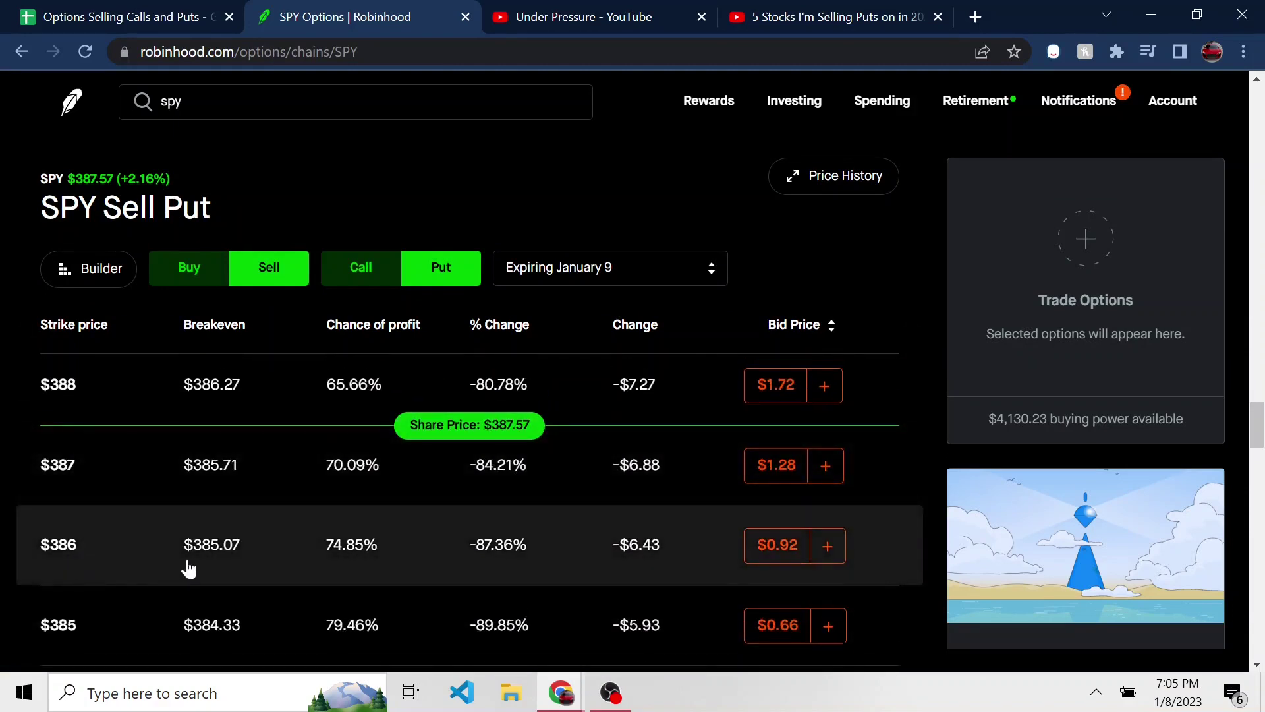
scroll(189, 568, "down", 3)
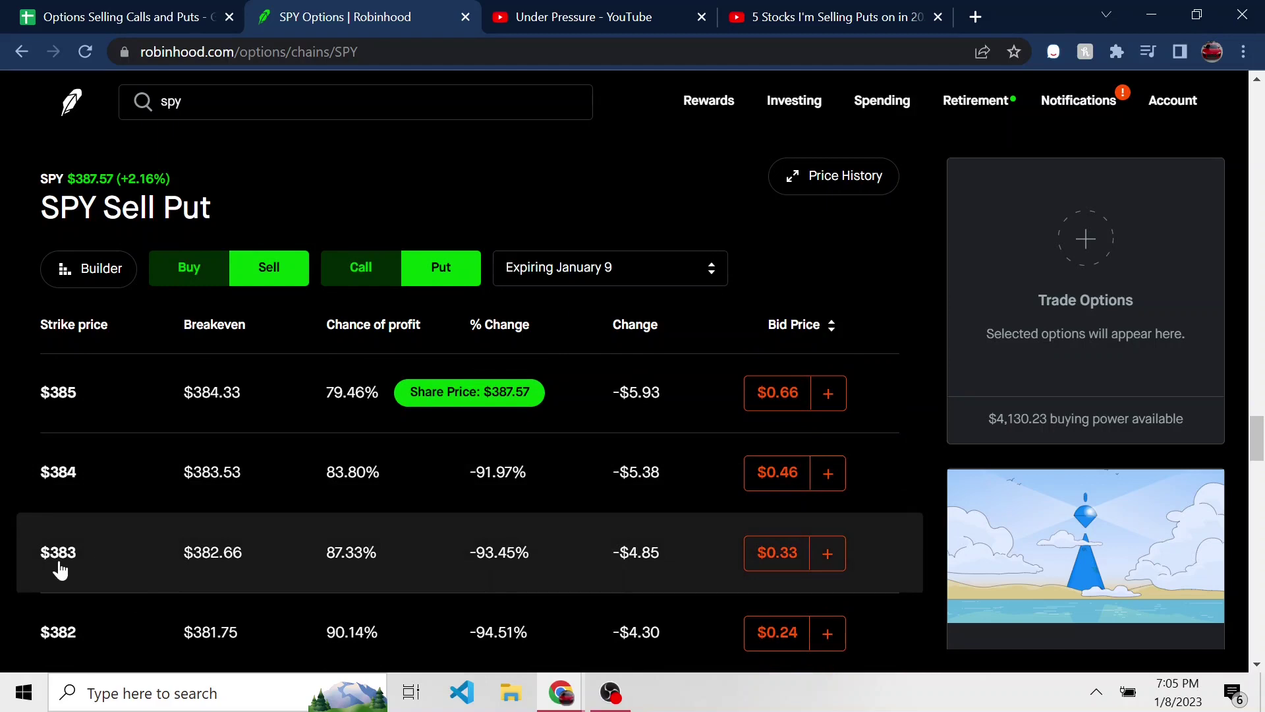
left_click(780, 556)
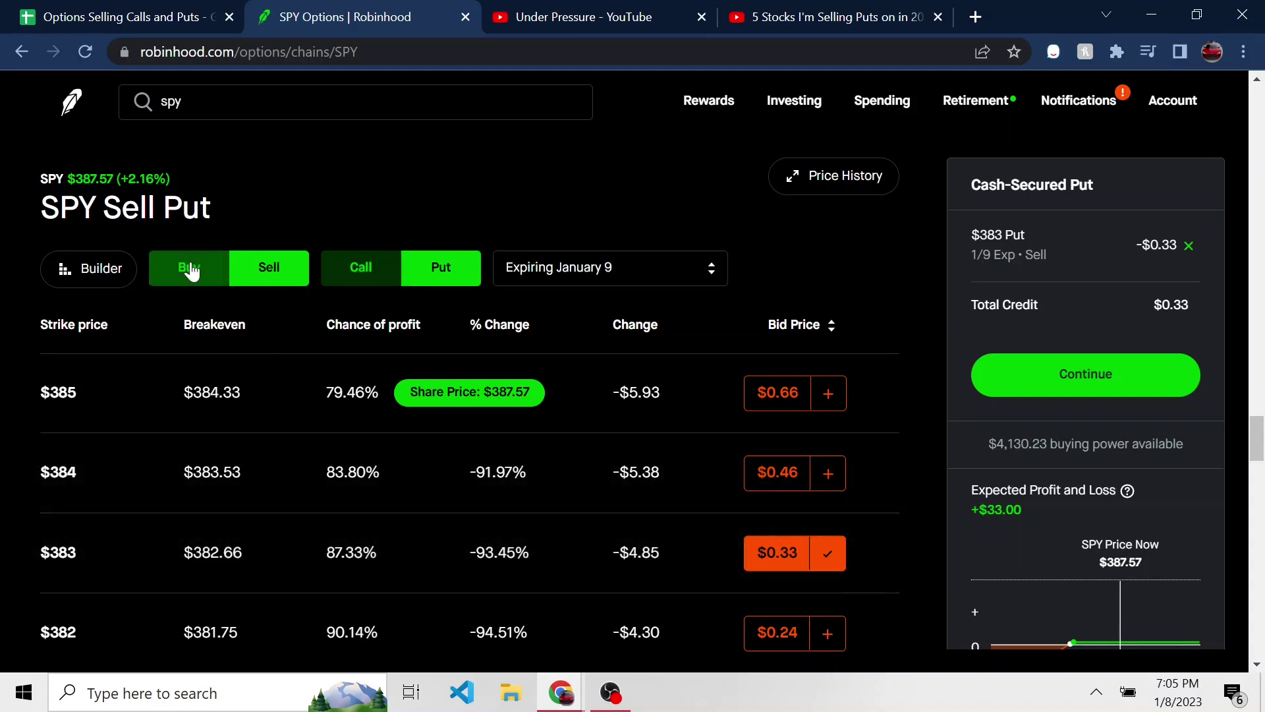
Step: Buy the $382 put at its $0.25 ask, giving a $383/$382 spread for $0.08 total credit
left_click(192, 271)
scroll(794, 633, "down", 2)
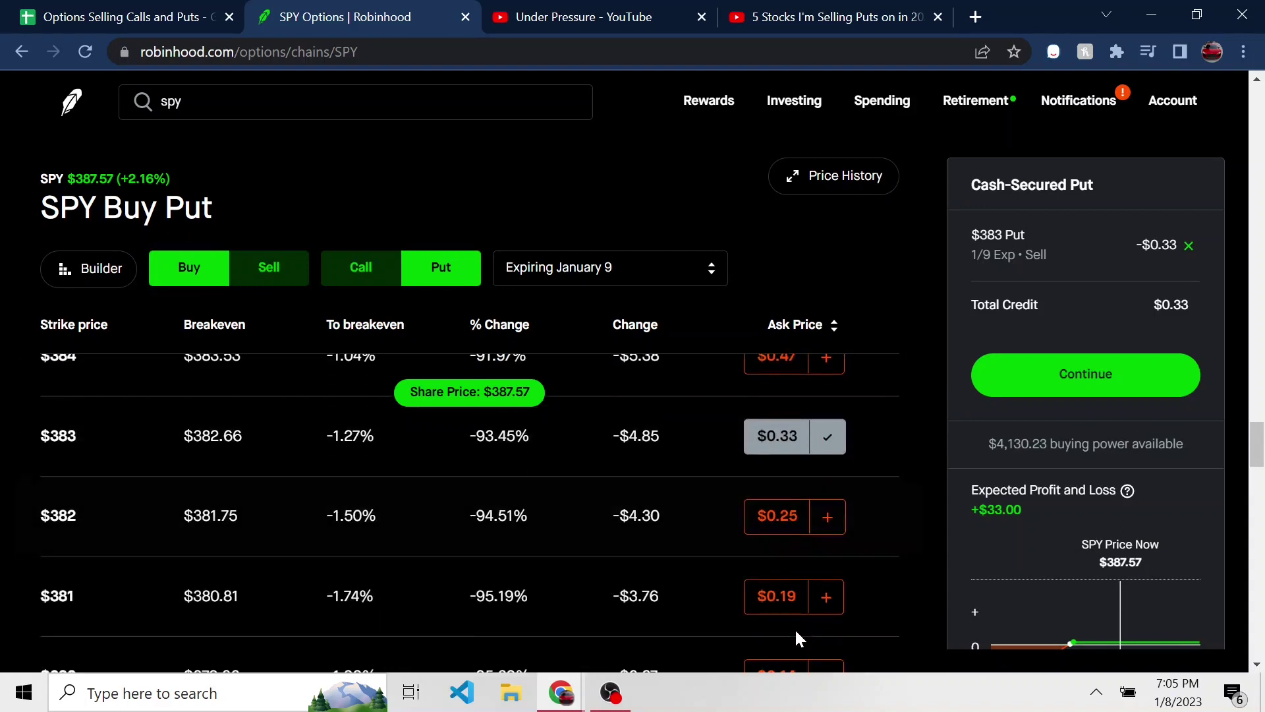
left_click(779, 523)
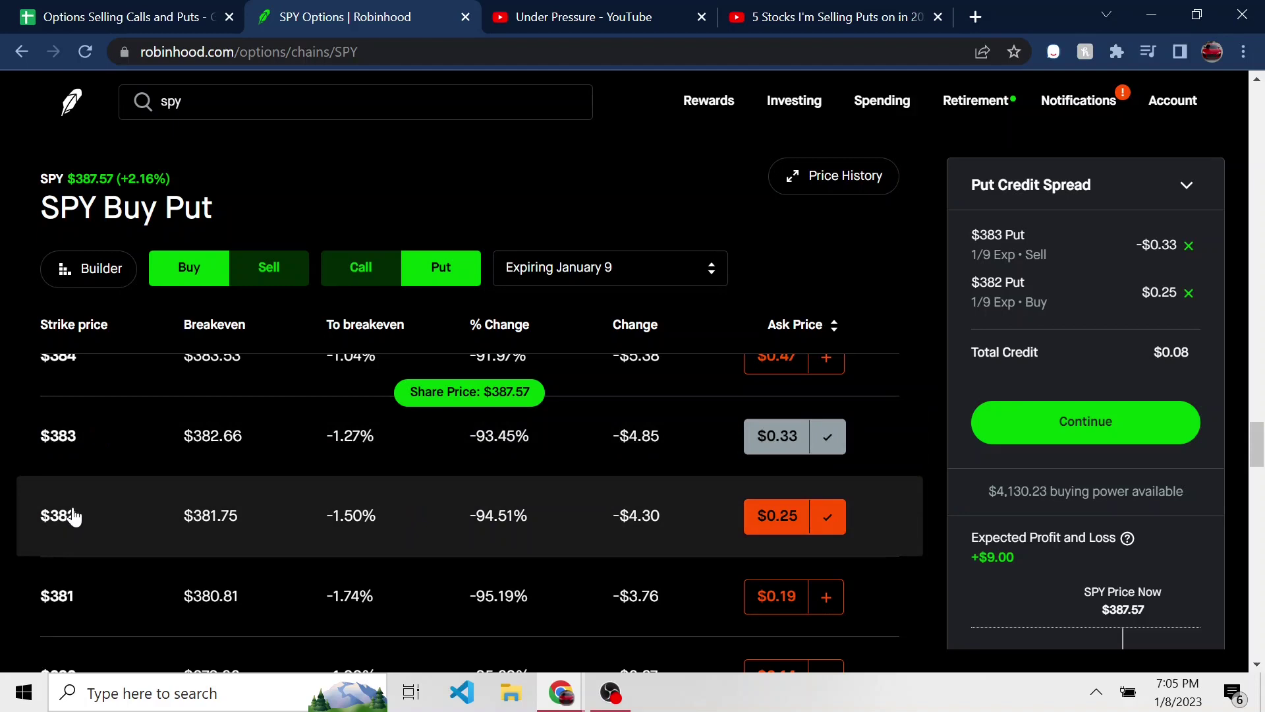
double_click(1173, 352)
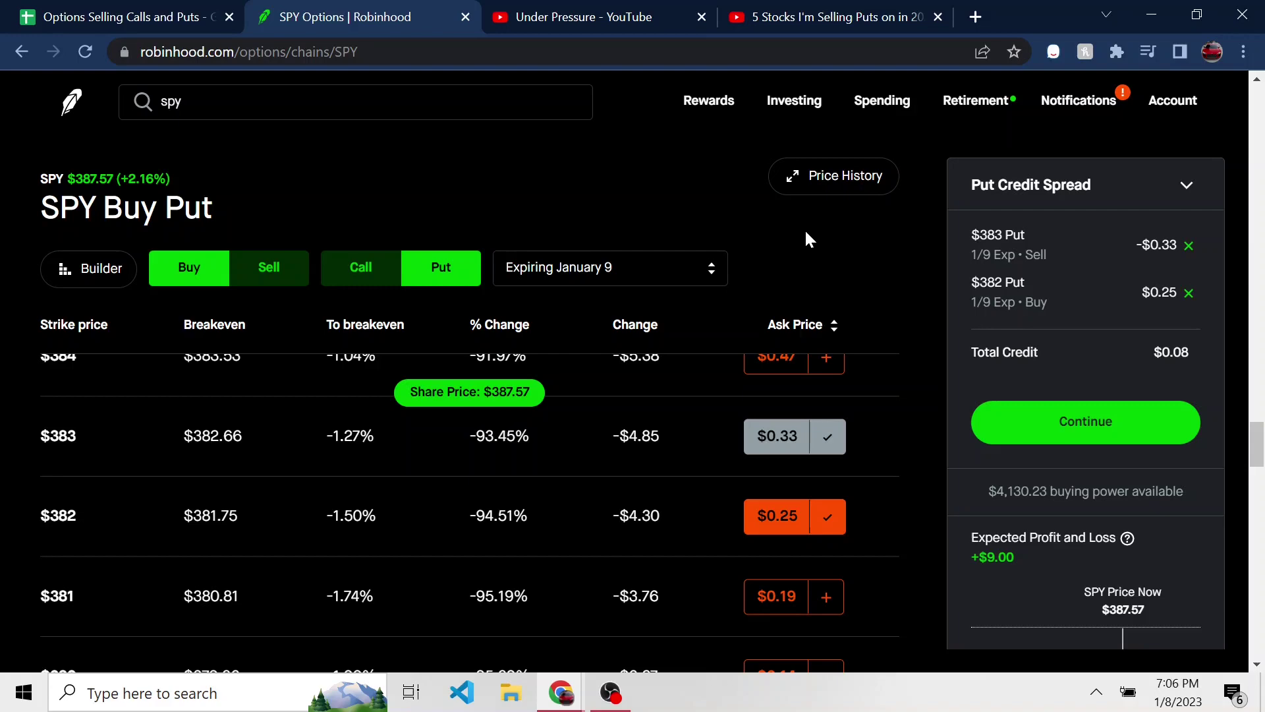
Step: In the strategy builder, open Put Credit Spread and pick $383/$382 (+$9 max profit, -$91 max loss)
left_click(81, 272)
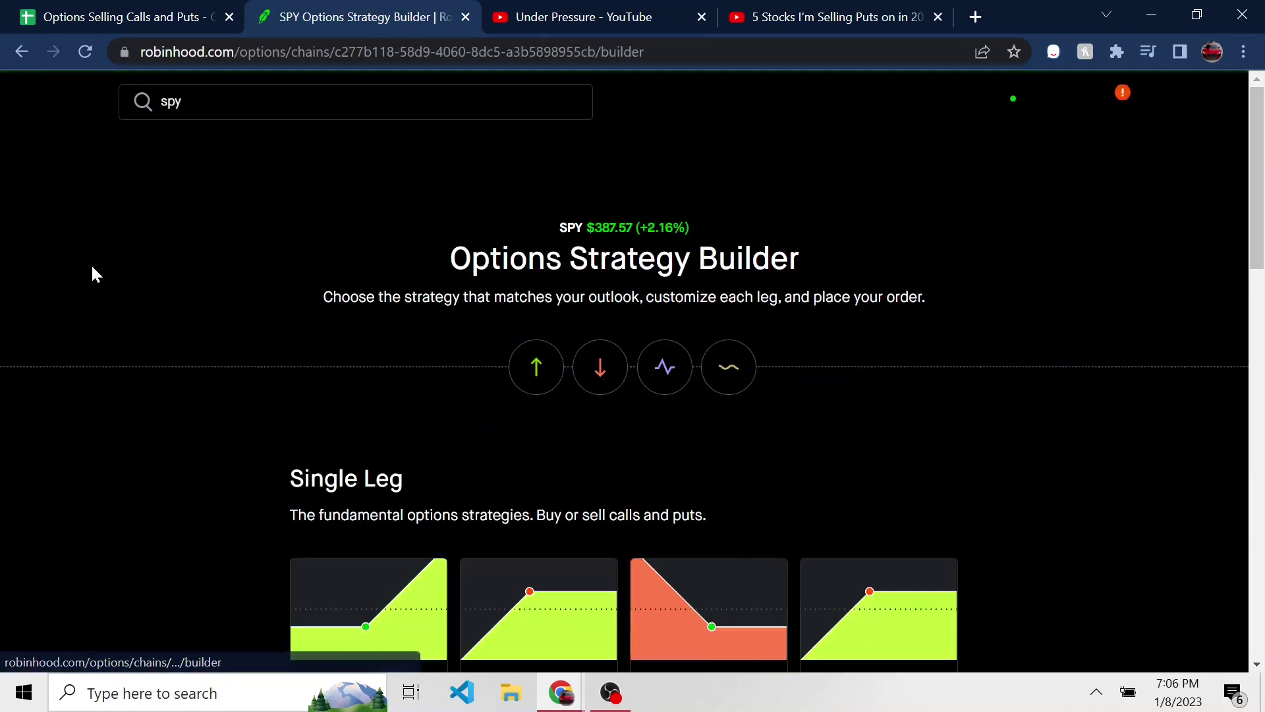
scroll(667, 462, "down", 7)
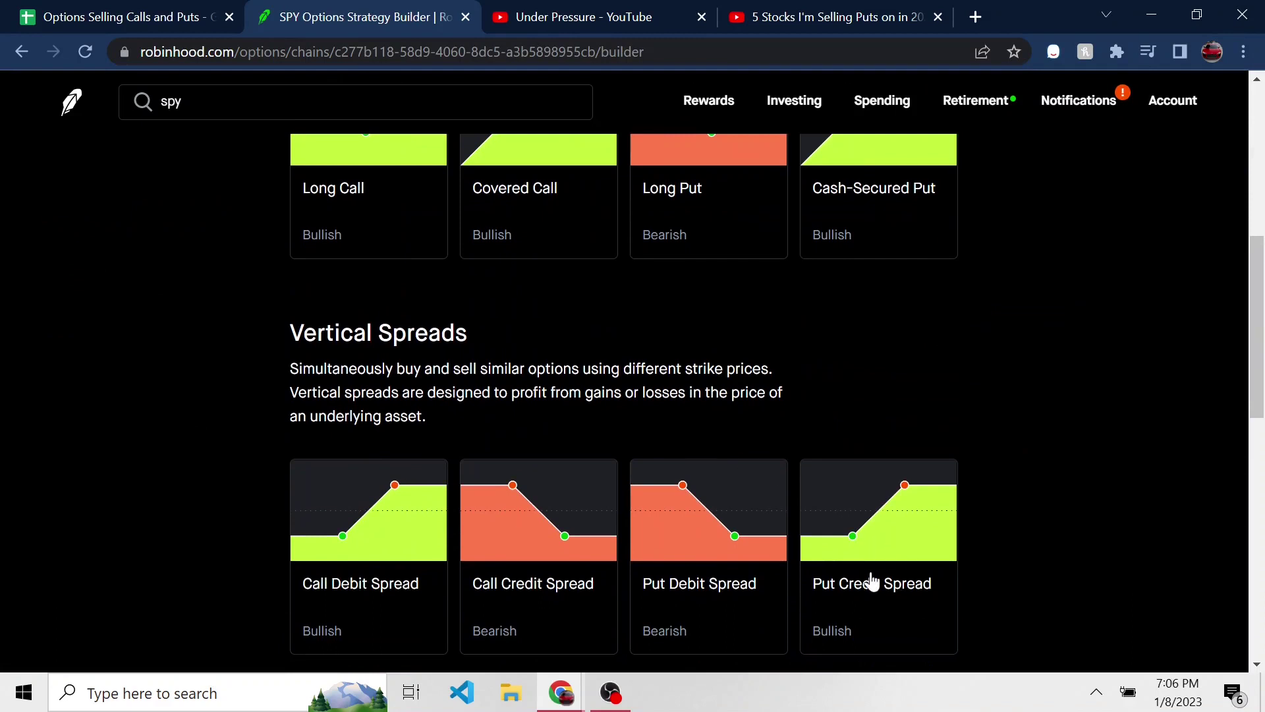
left_click(913, 542)
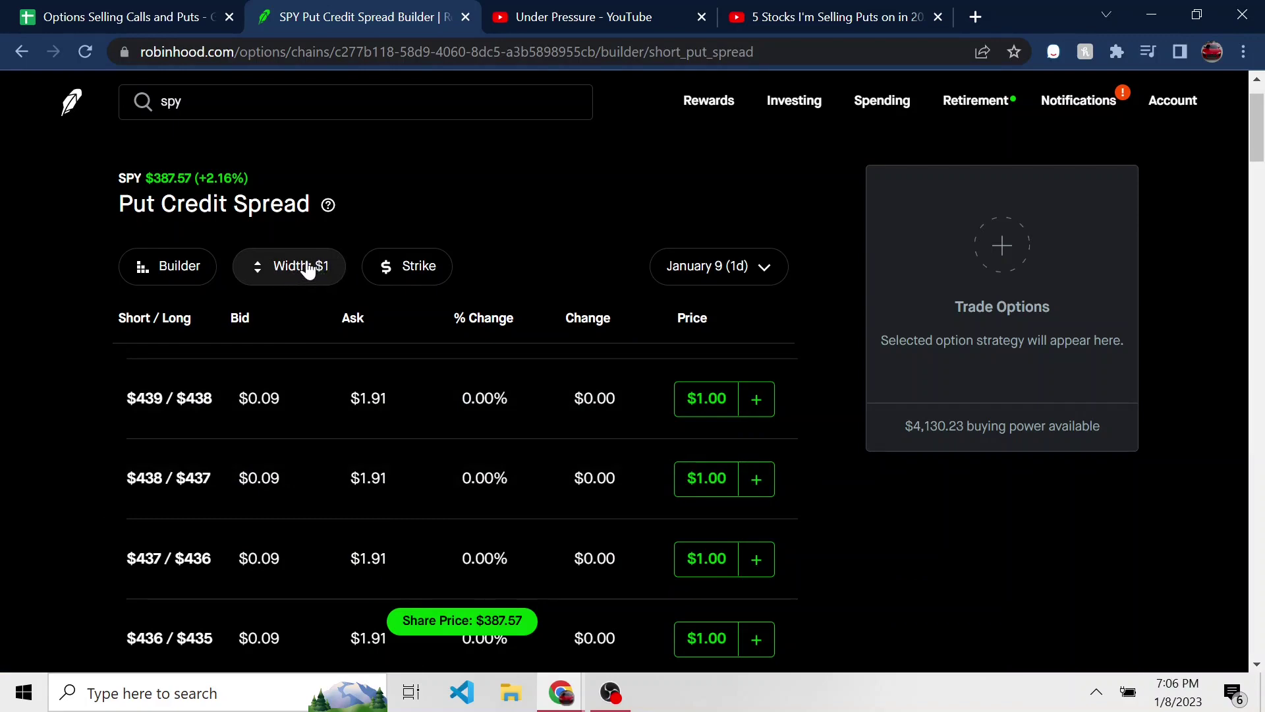
scroll(613, 553, "down", 20)
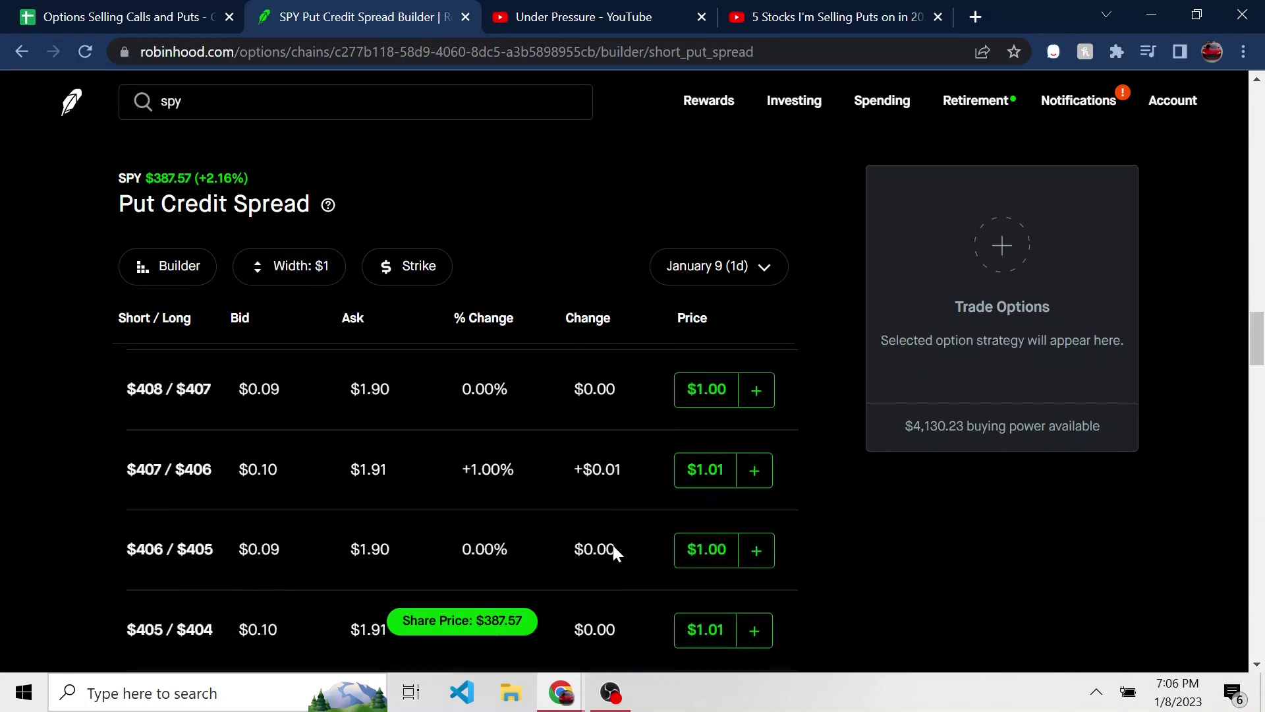
scroll(612, 552, "down", 20)
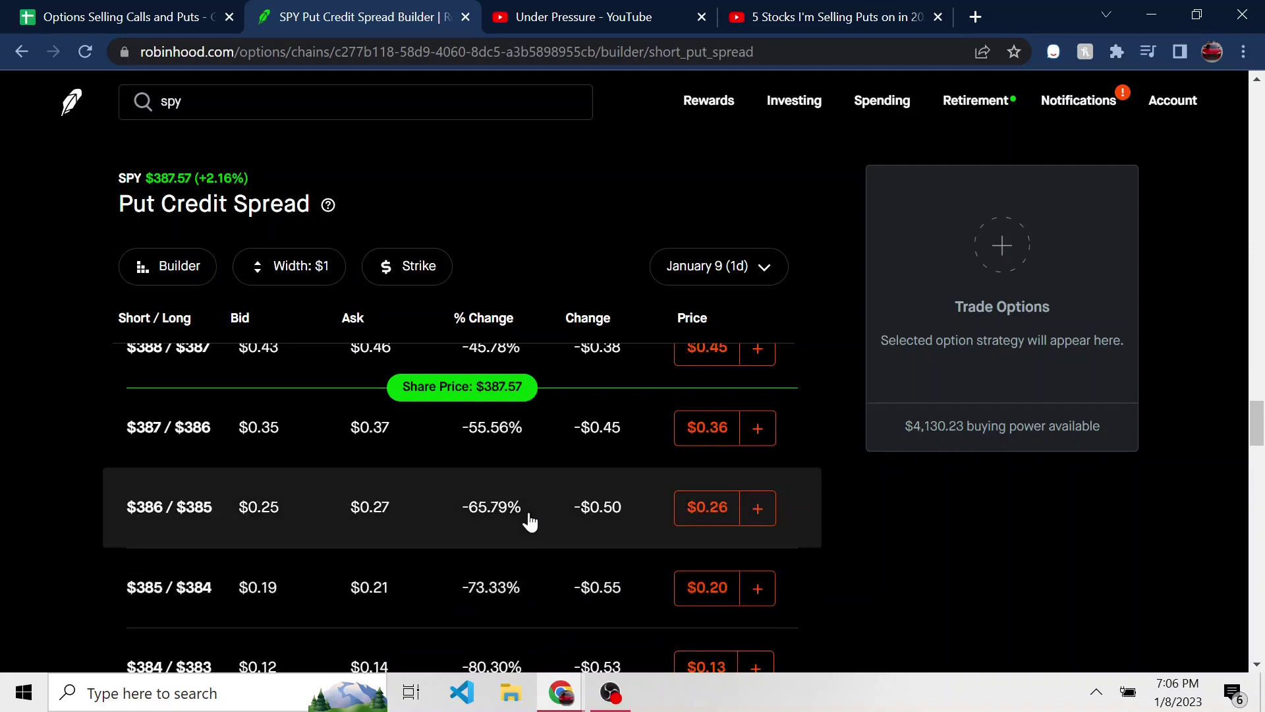
scroll(530, 521, "down", 3)
left_click(709, 501)
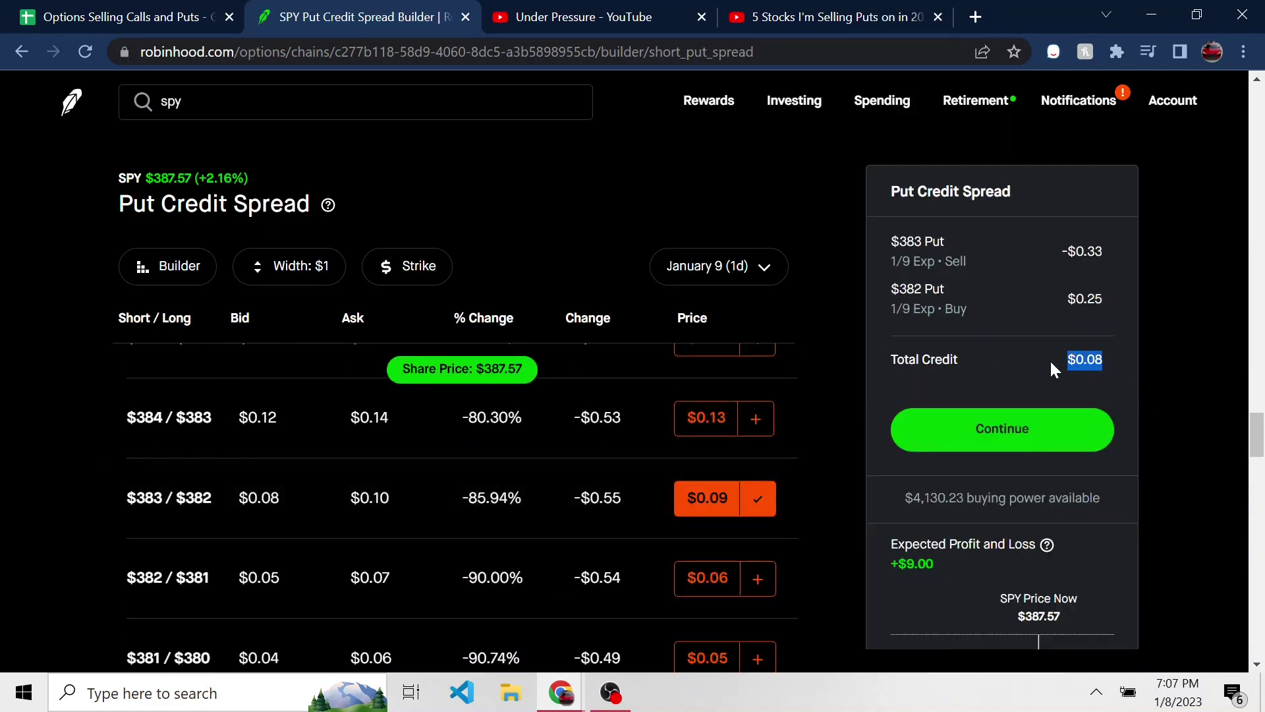
scroll(1049, 359, "down", 3)
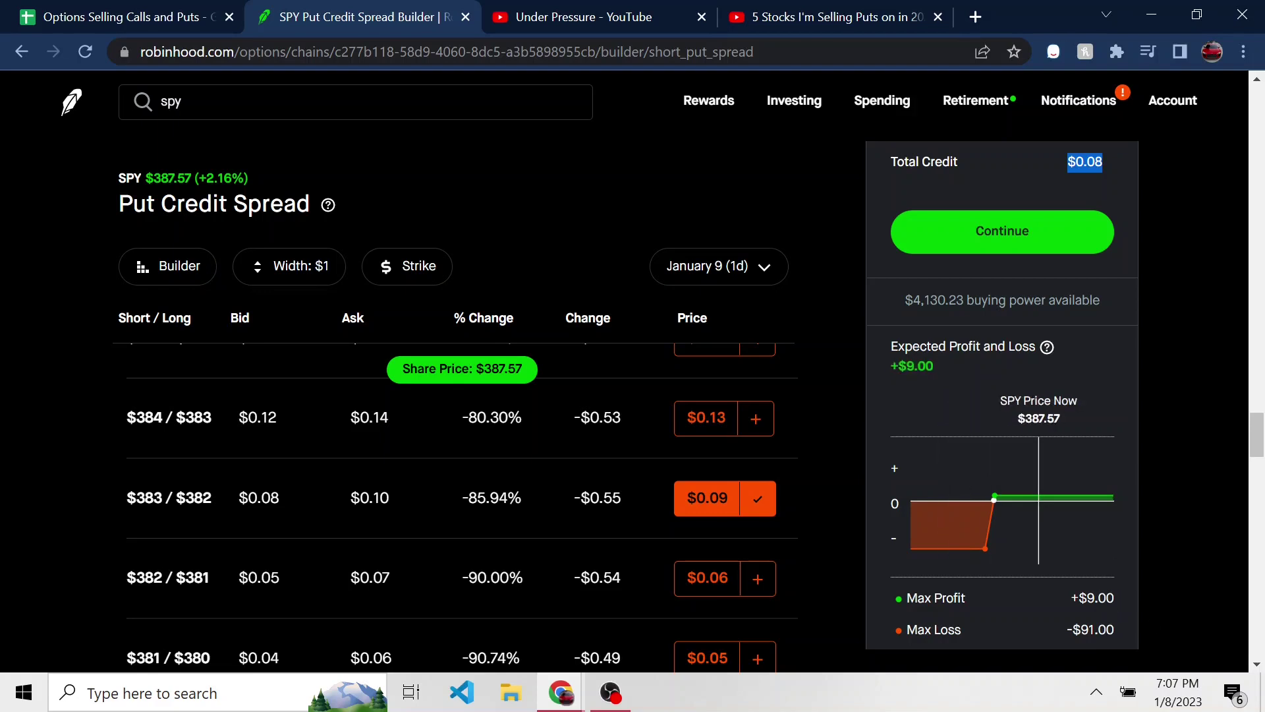
scroll(620, 480, "down", 3)
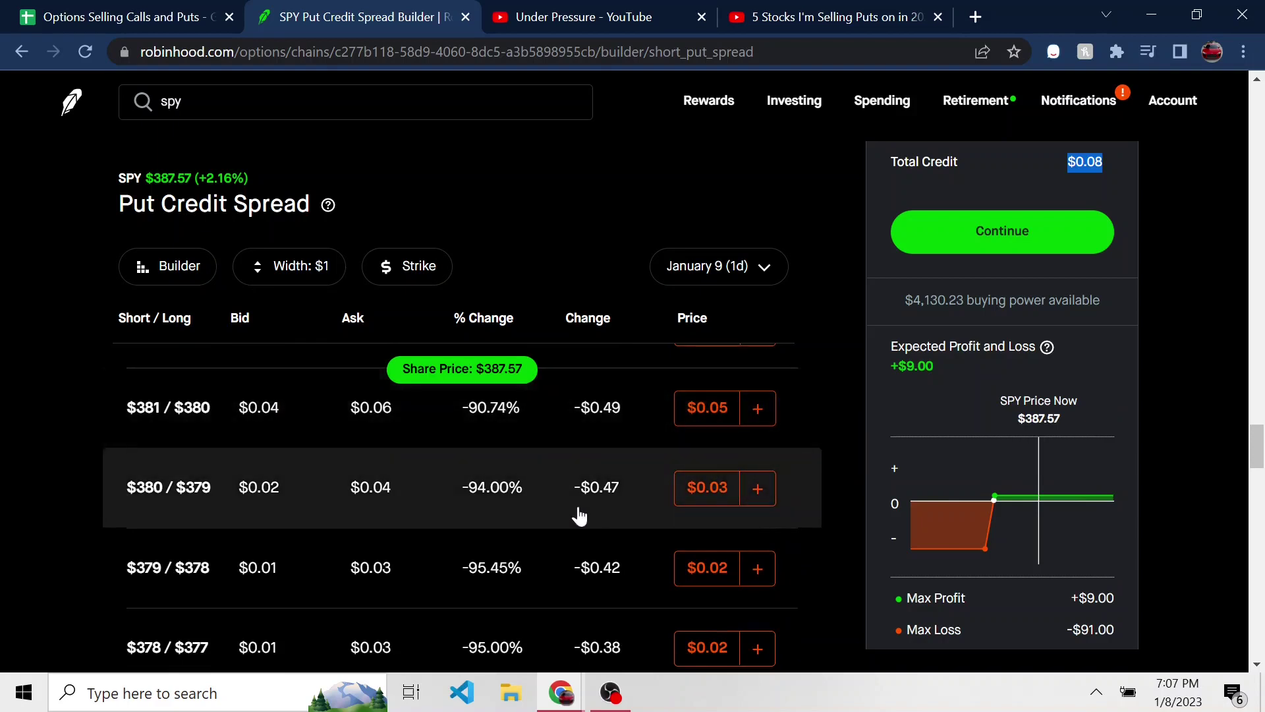
Step: Pick the $380/$379 spread row's $0.03 price for $0.02 credit, +$3 max profit
left_click(712, 499)
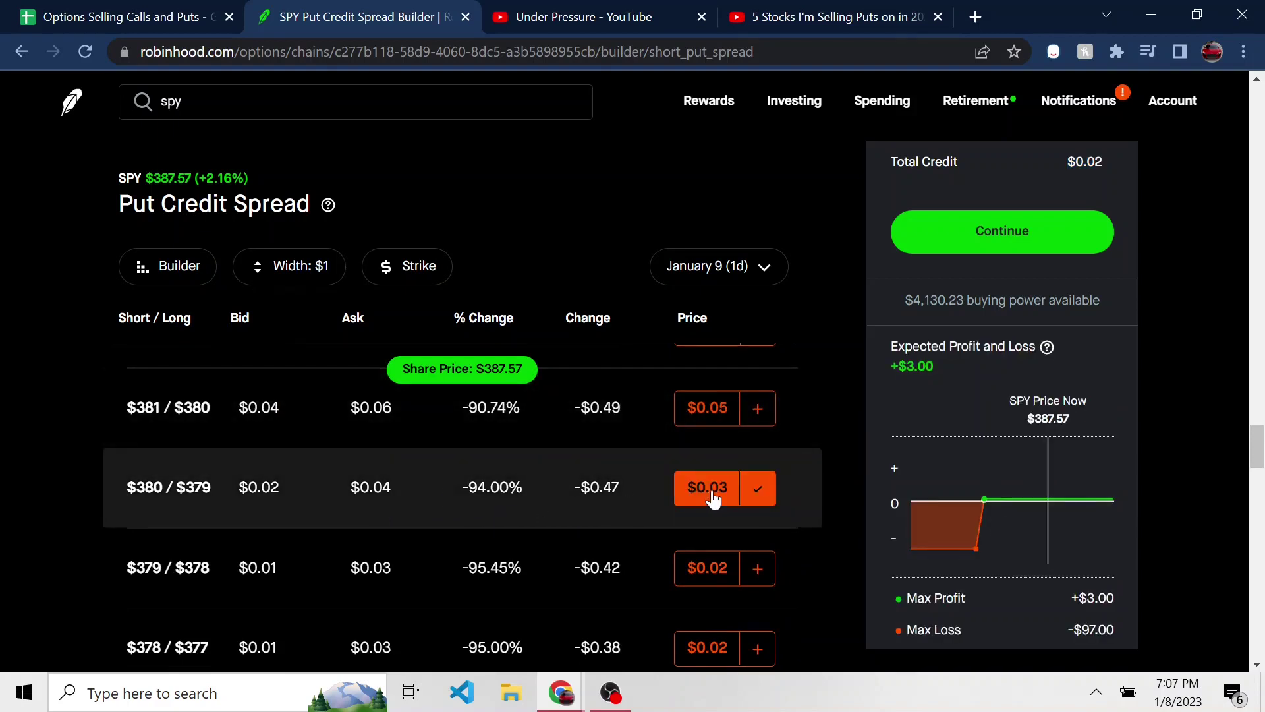